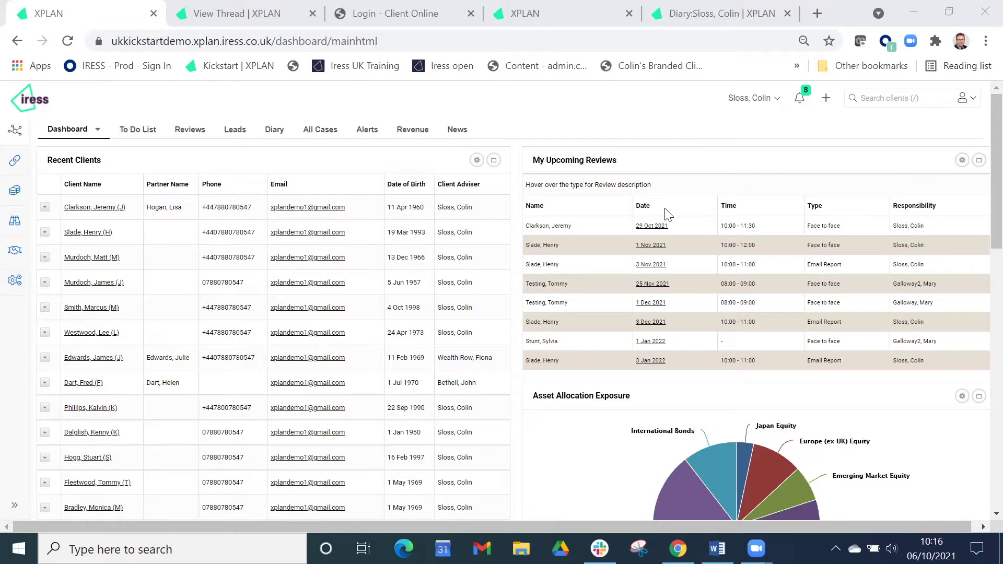
Review the eight linked tasks in the Annual Review thread's Links > Tasks table.
left_click(229, 17)
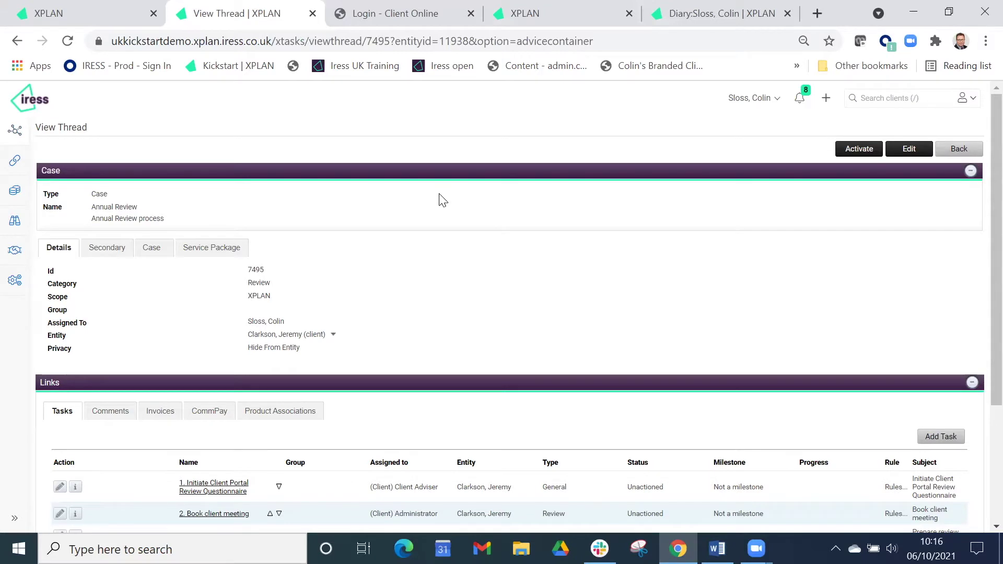
scroll(443, 200, "down", 3)
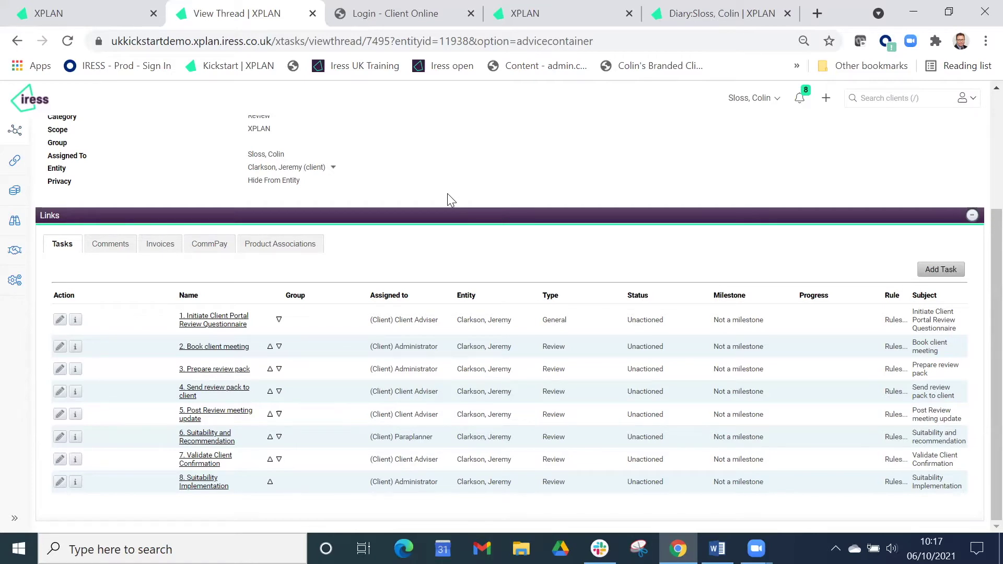
scroll(448, 195, "up", 3)
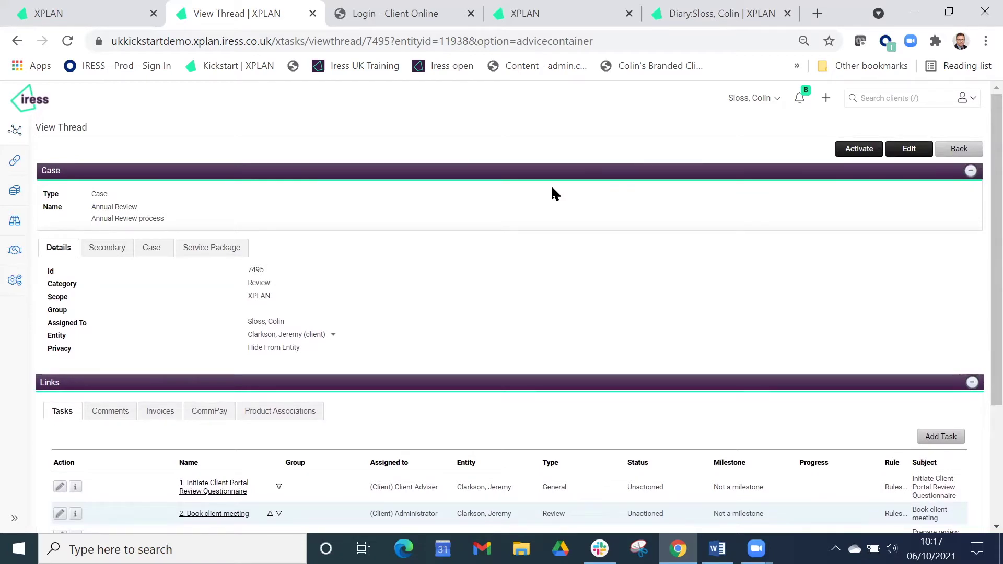
left_click(436, 15)
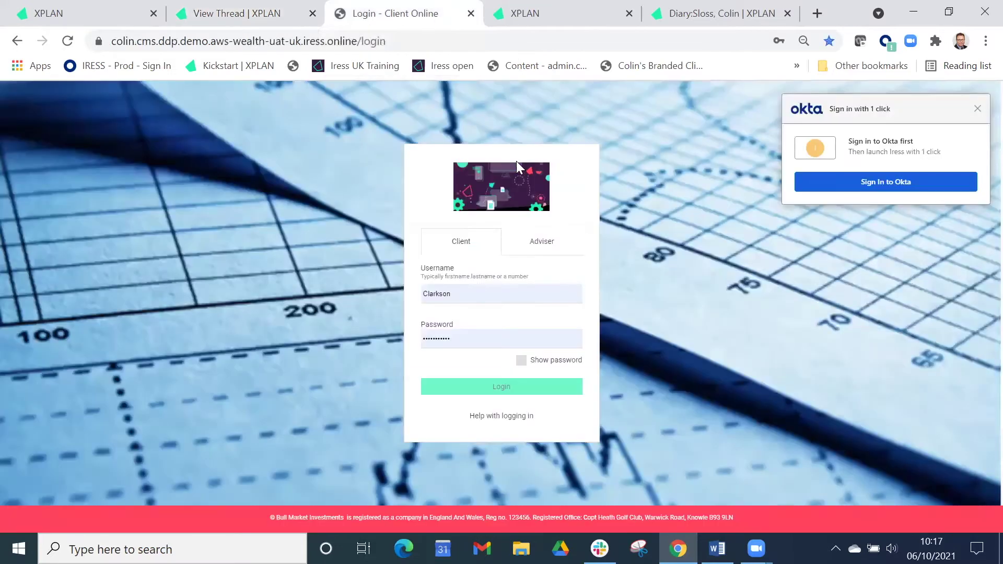
Log in to Client Online with the saved credentials and start the fact find.
left_click(517, 388)
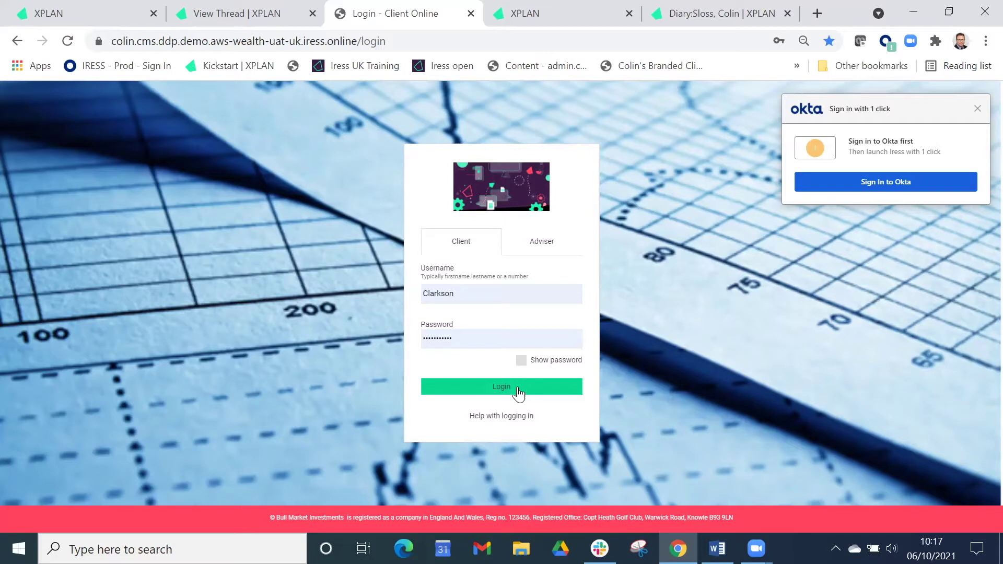
left_click(519, 394)
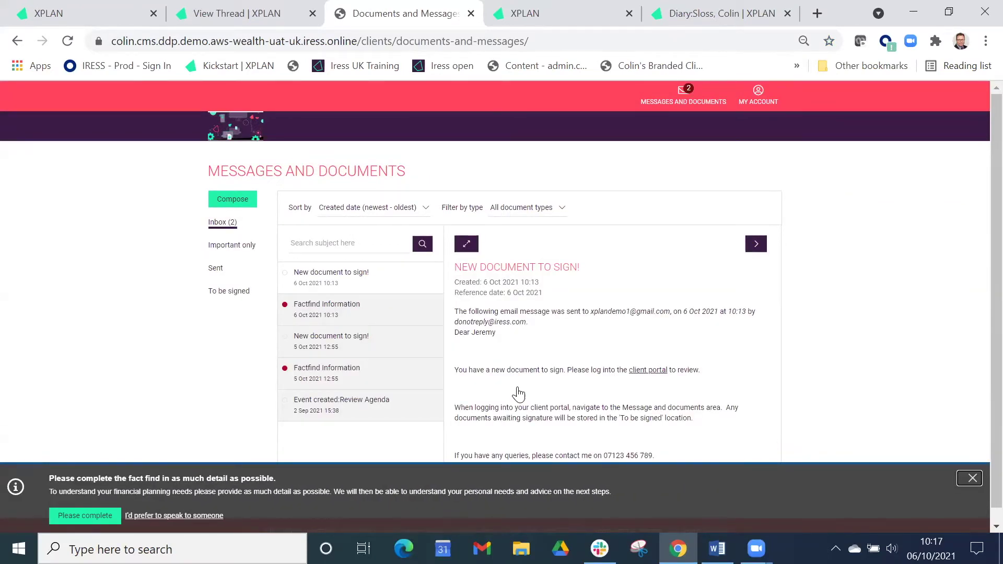
left_click(108, 520)
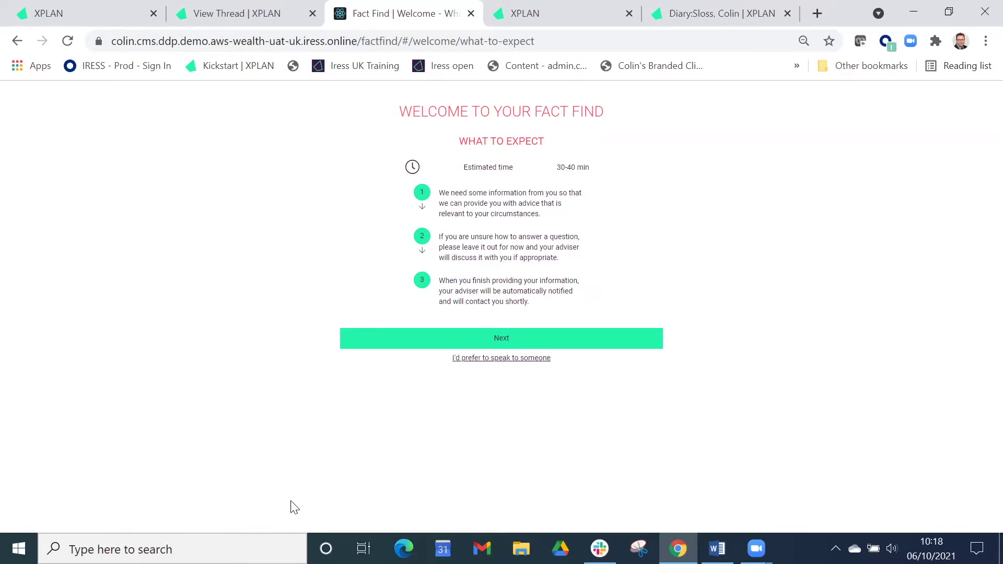
Move past the introduction into About you, then jump to About your expenses.
left_click(499, 343)
left_click(506, 204)
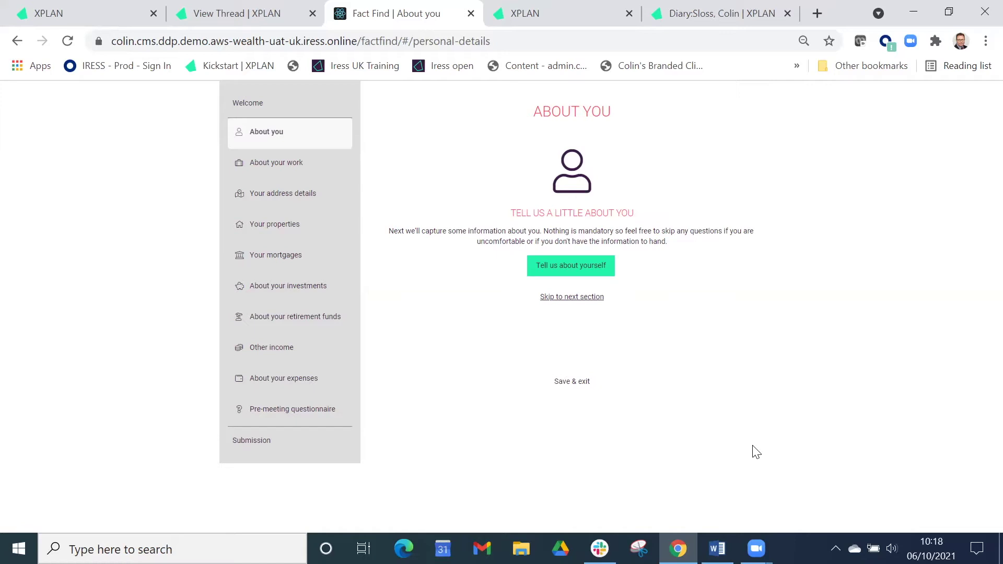
left_click(302, 385)
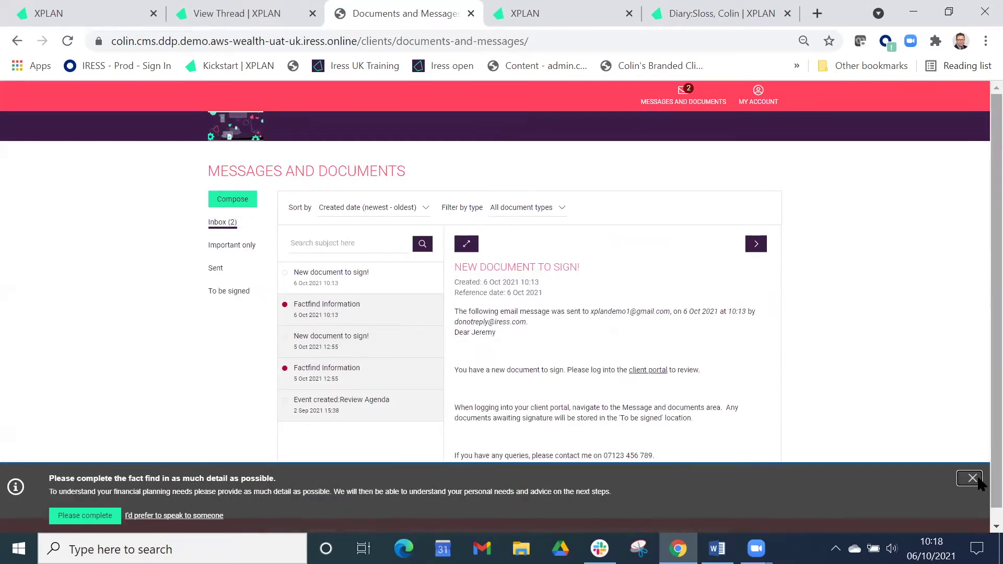
Dismiss the fact find reminder and begin the advice review questionnaire.
left_click(972, 478)
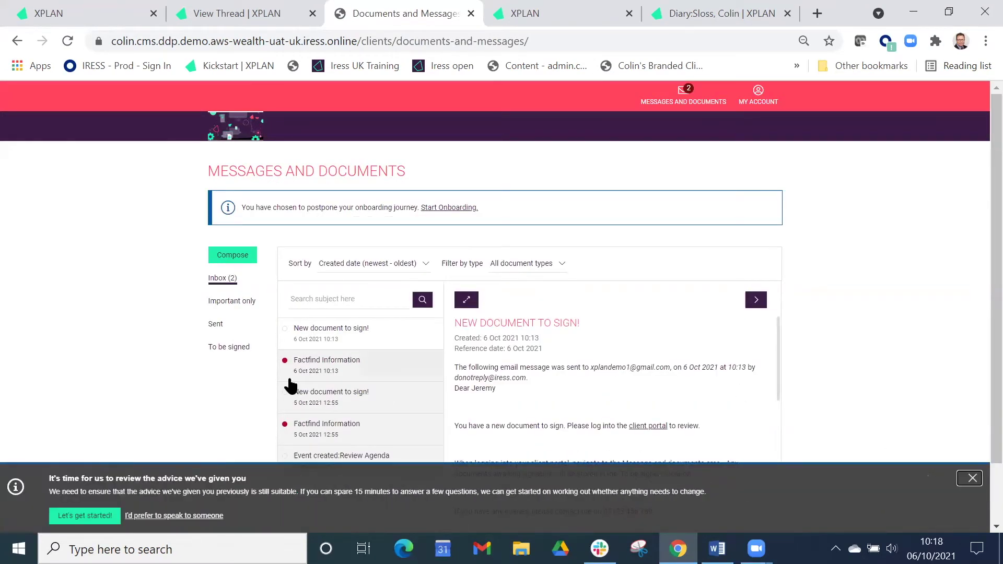
left_click(93, 520)
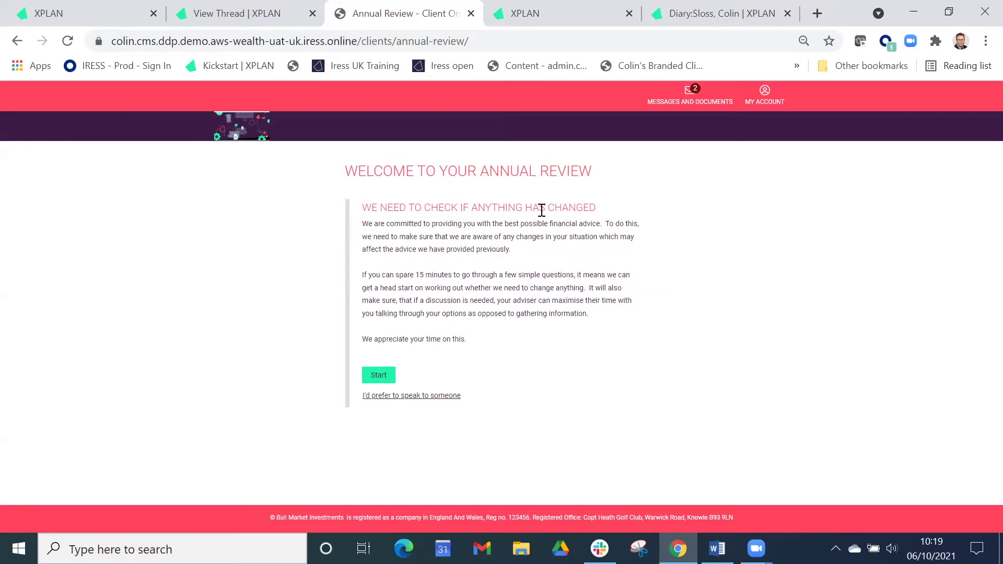
left_click(385, 375)
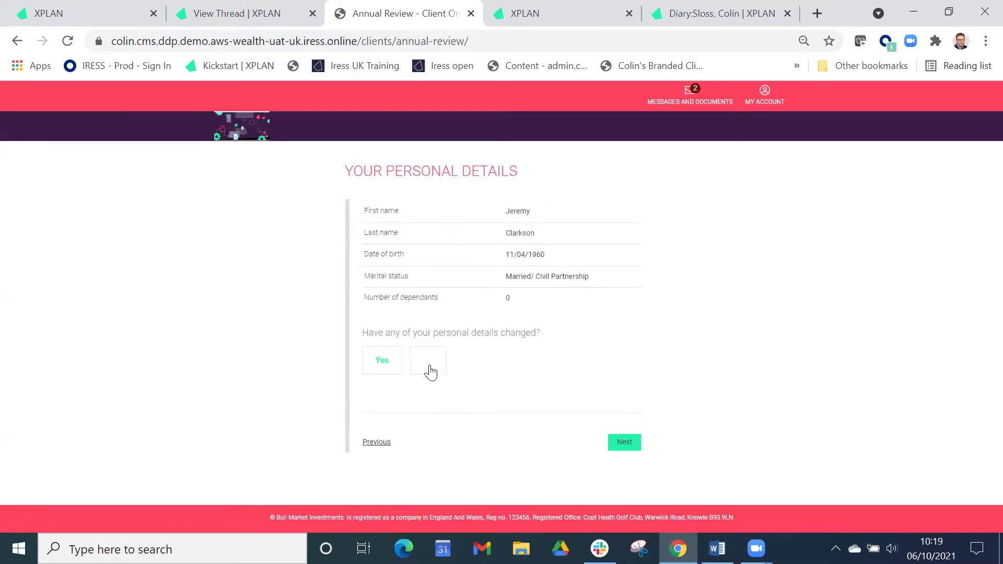
Answer No to changes in personal details, contact details, family, moving home and health.
left_click(429, 371)
left_click(621, 442)
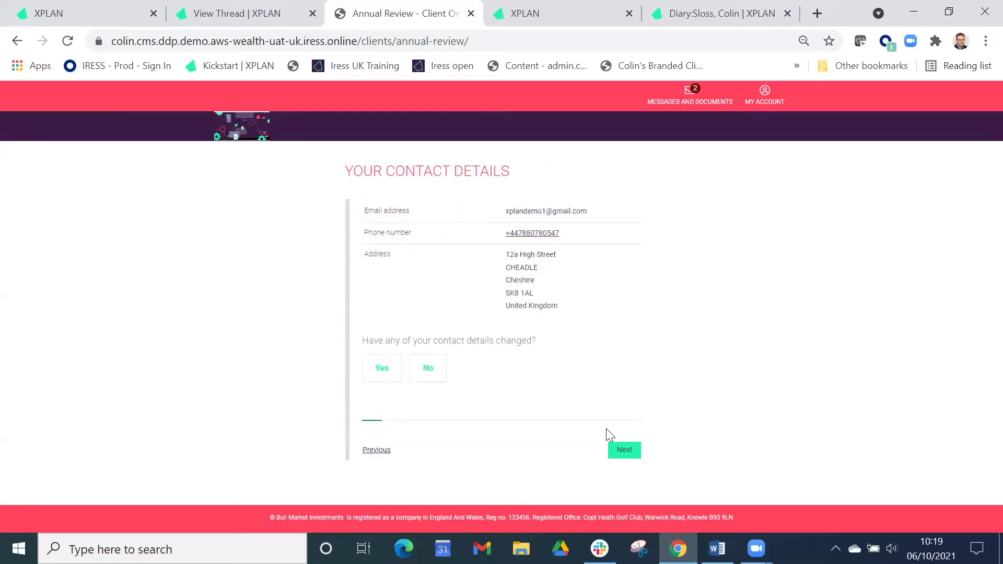
left_click(437, 377)
left_click(624, 453)
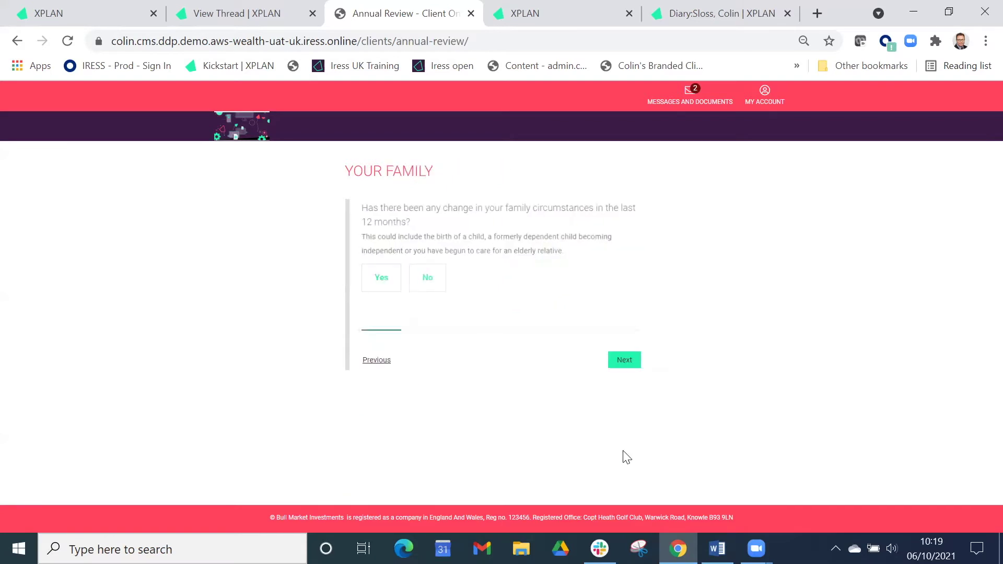
left_click(438, 293)
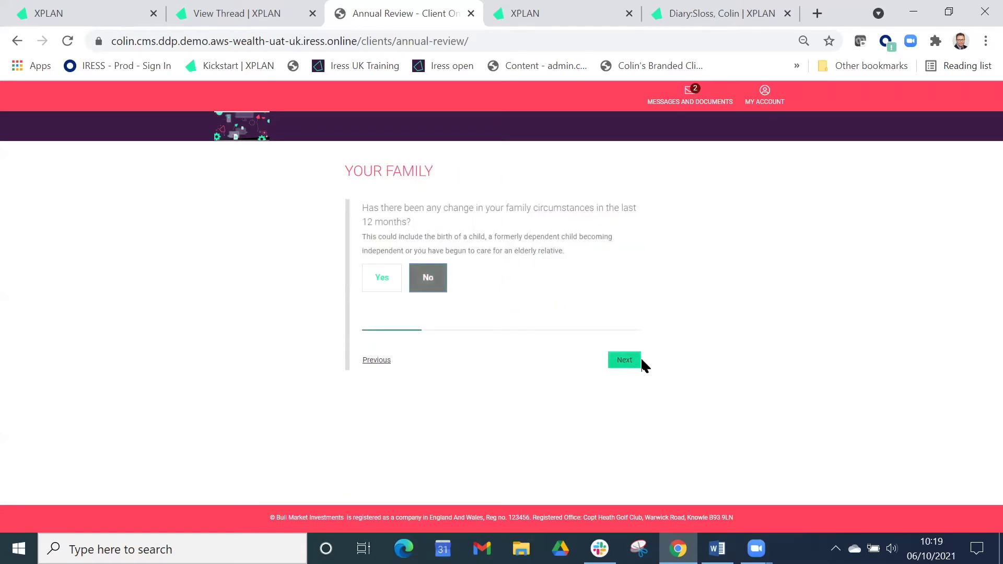
left_click(626, 359)
left_click(436, 262)
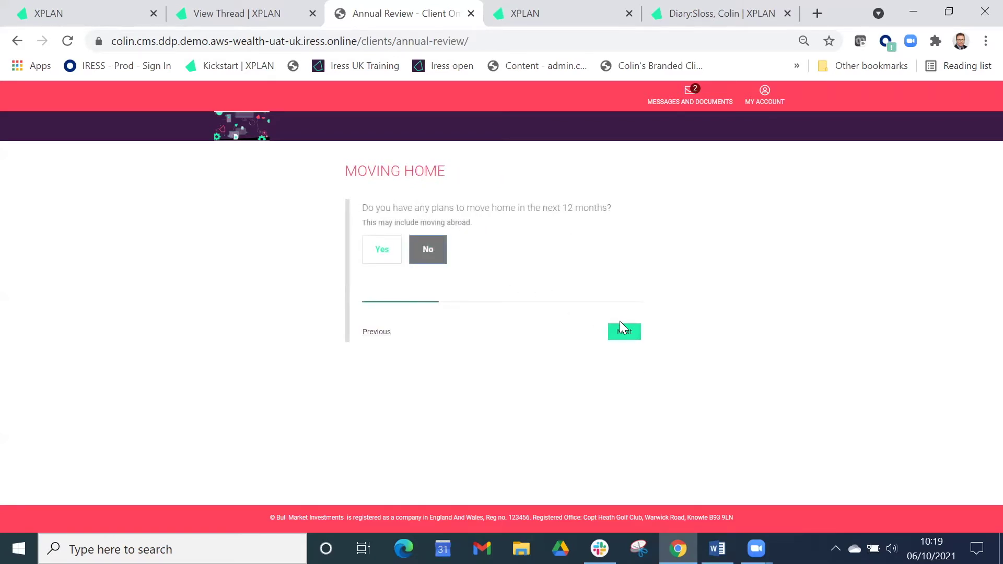
left_click(624, 332)
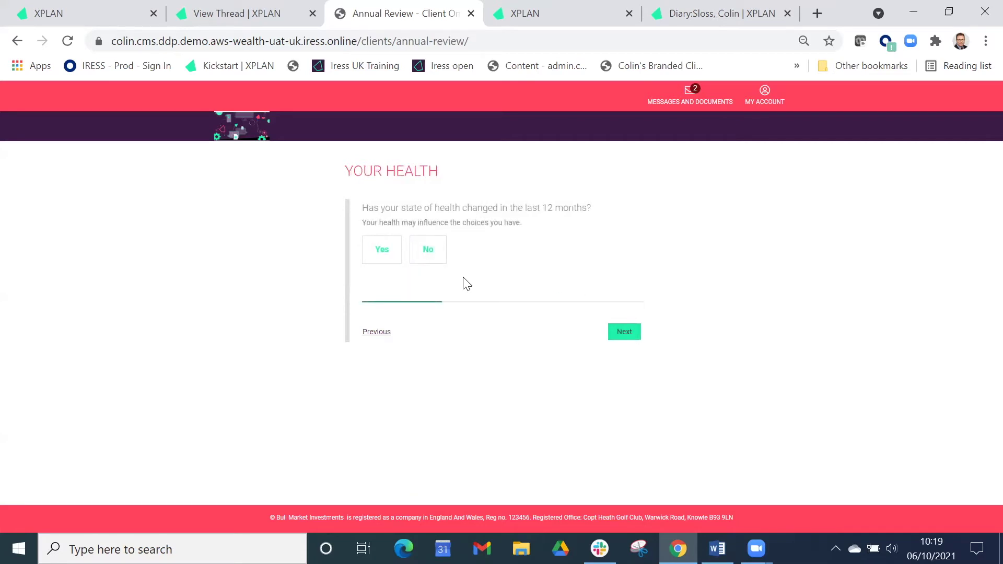
left_click(380, 263)
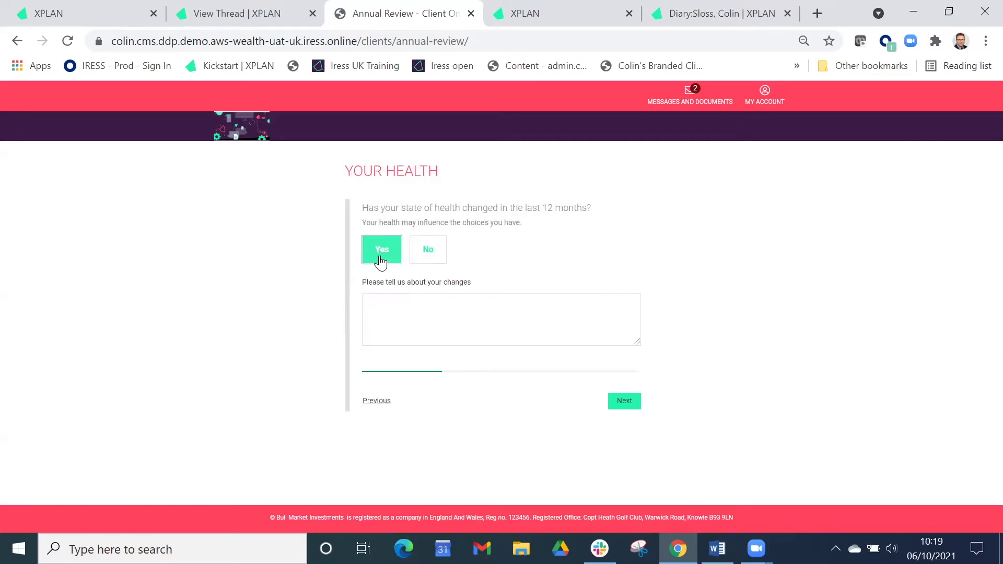
left_click(434, 258)
Answer No to occupation, income, expenditure and increased borrowing changes.
left_click(623, 343)
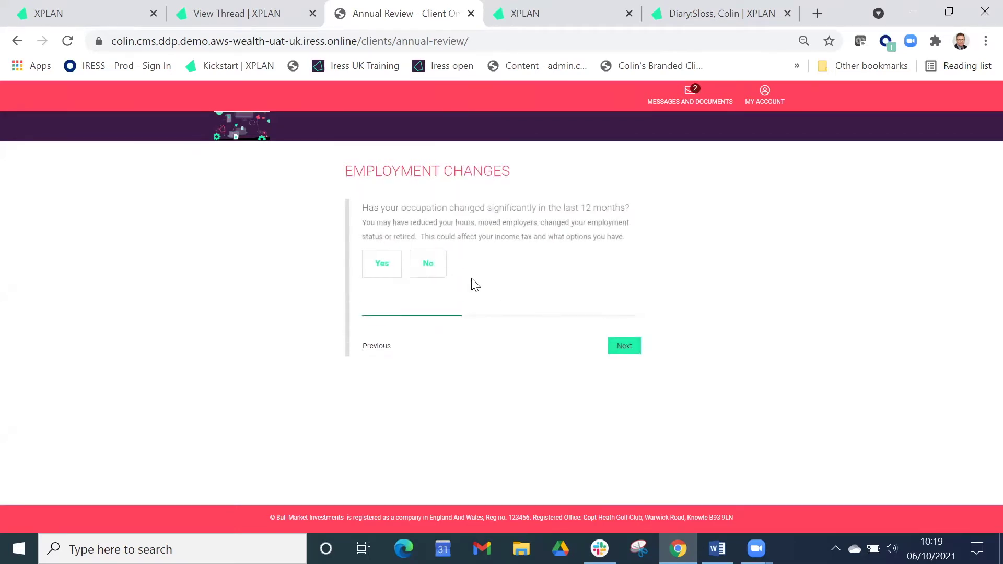
left_click(435, 273)
left_click(623, 348)
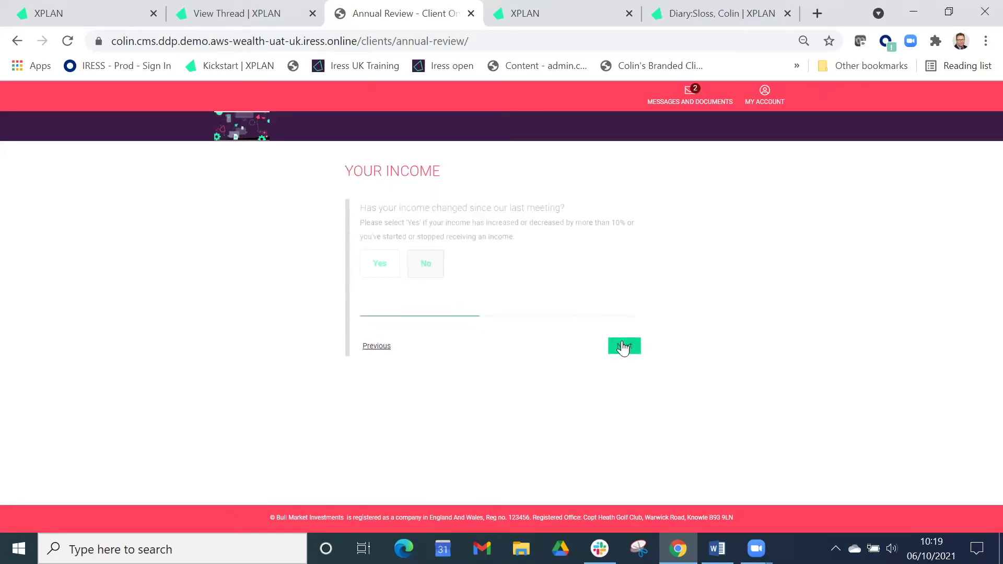
left_click(427, 273)
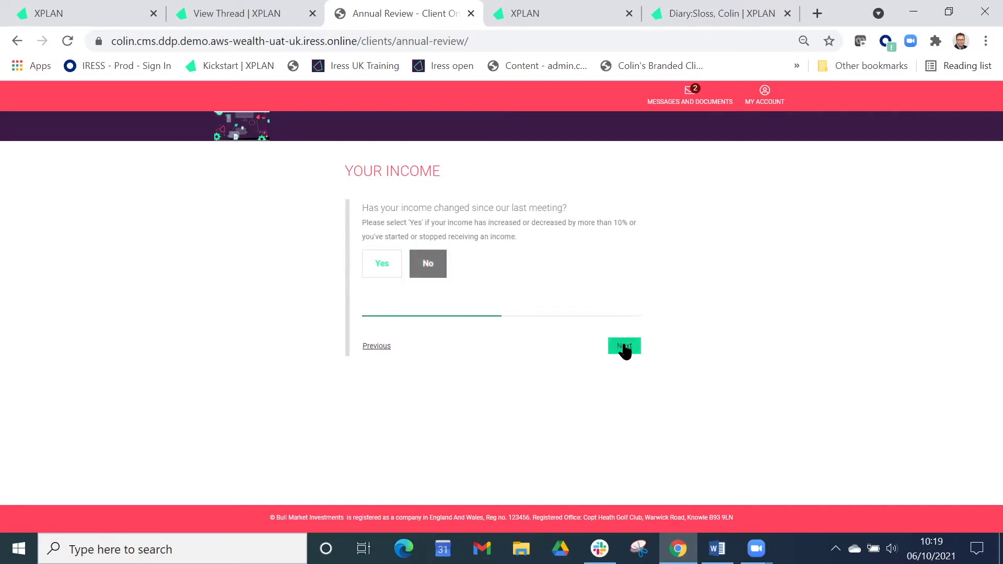
left_click(625, 347)
left_click(431, 257)
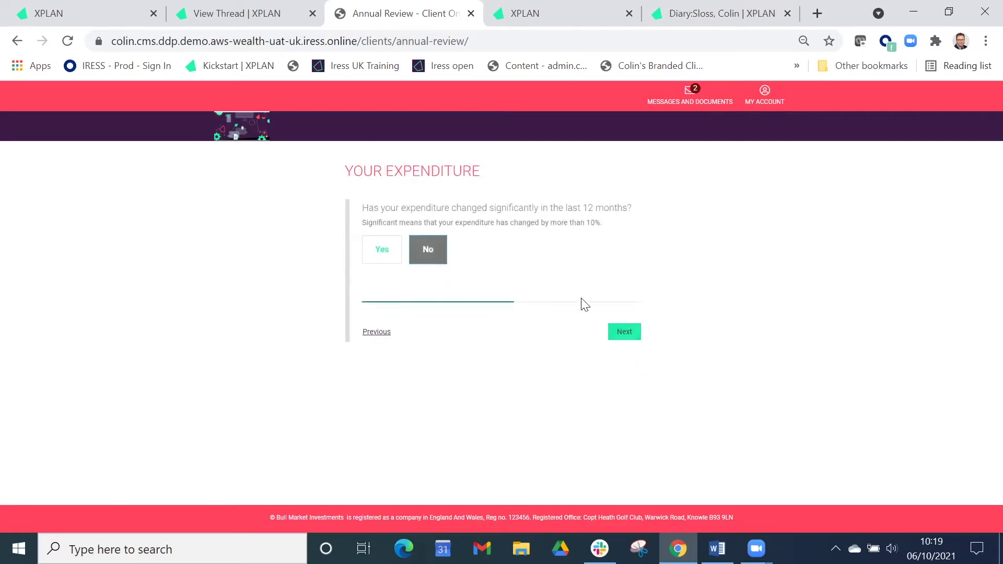
left_click(625, 334)
left_click(438, 289)
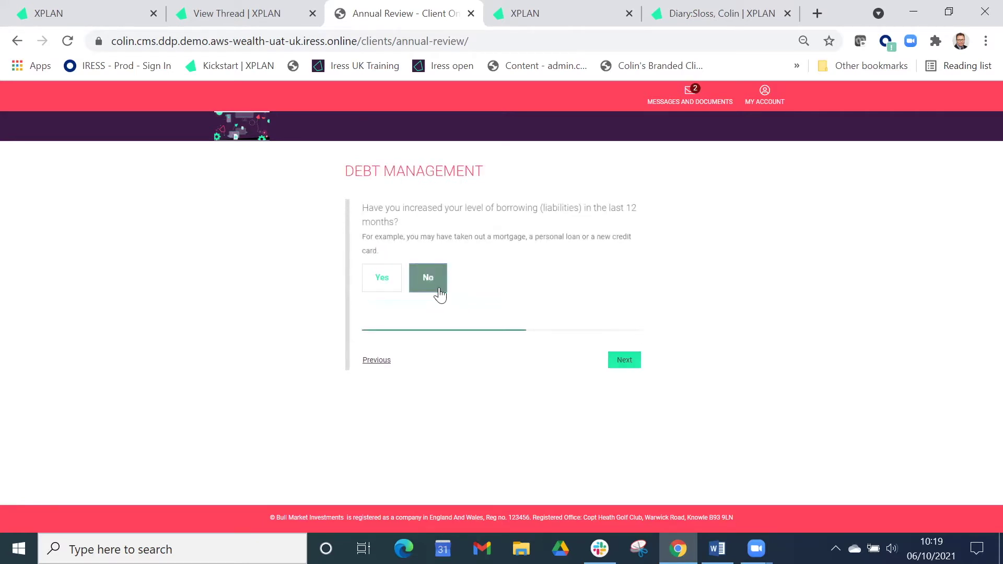
left_click(632, 363)
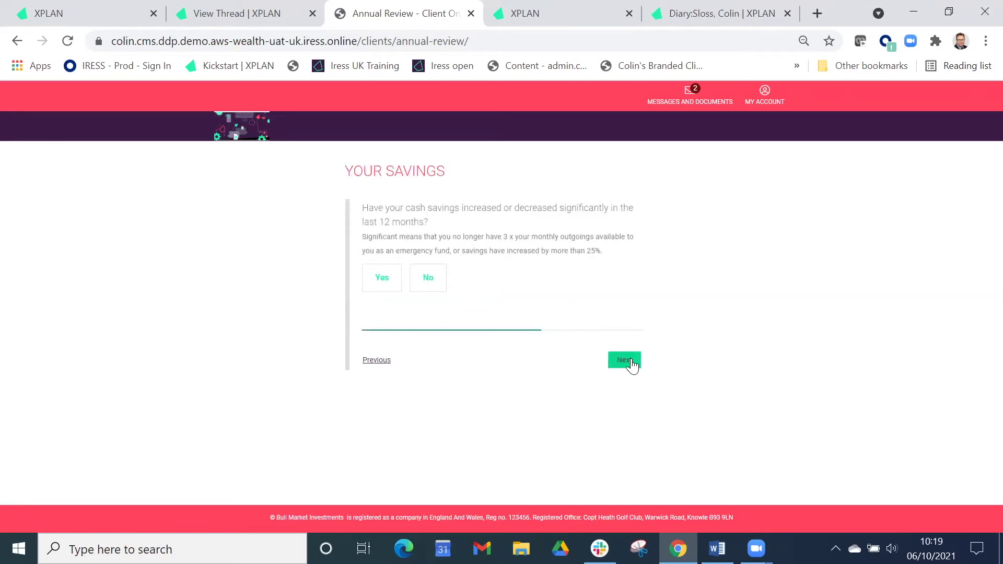
Answer Yes to savings changes, noting 'I have andther £100000 to invest'.
left_click(389, 285)
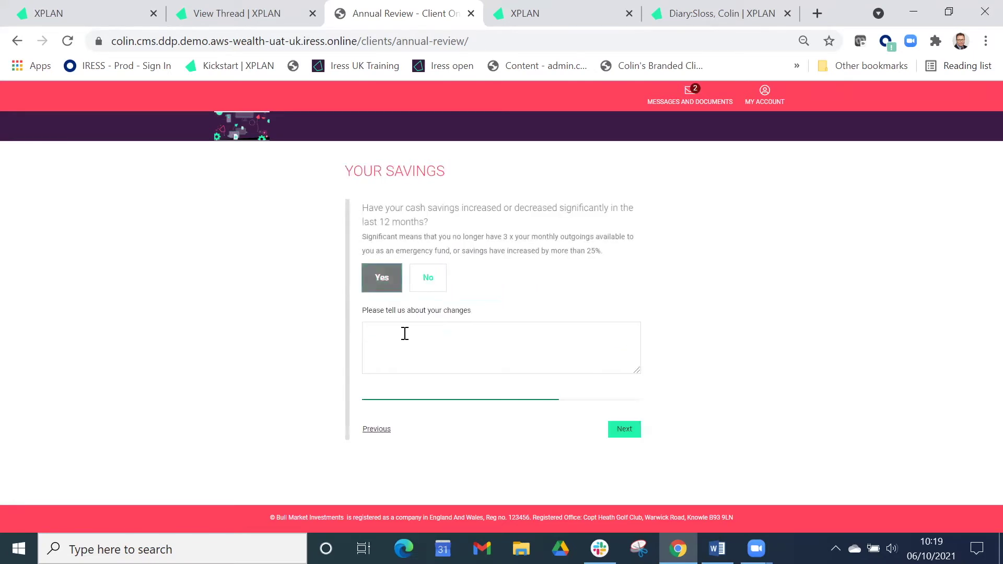
left_click(405, 339)
type("I have andther £100000 to invest")
left_click(616, 432)
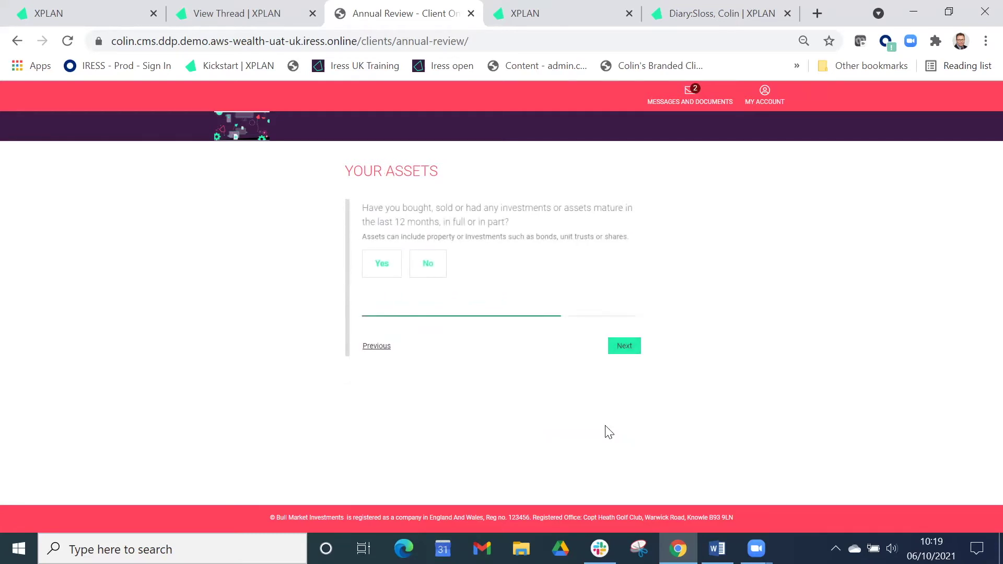
Answer No to asset sales or purchases, large purchases and retirement plan changes.
left_click(440, 275)
left_click(625, 347)
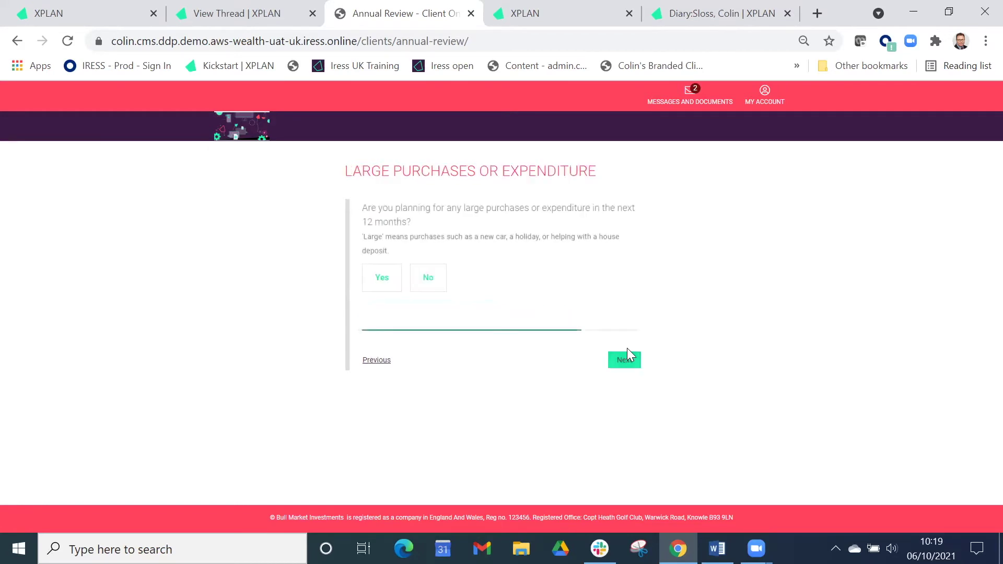
left_click(431, 282)
left_click(626, 360)
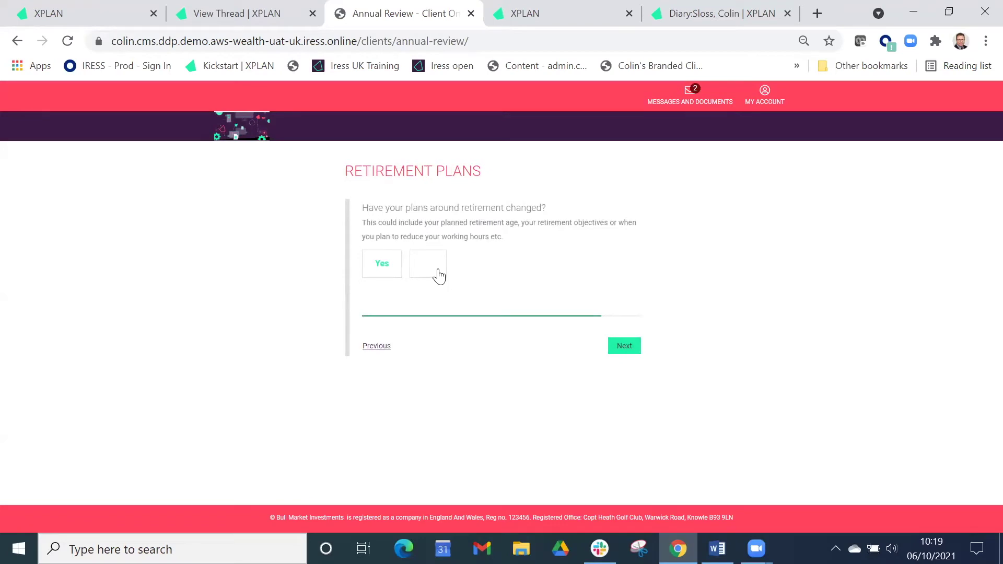
left_click(438, 273)
left_click(637, 347)
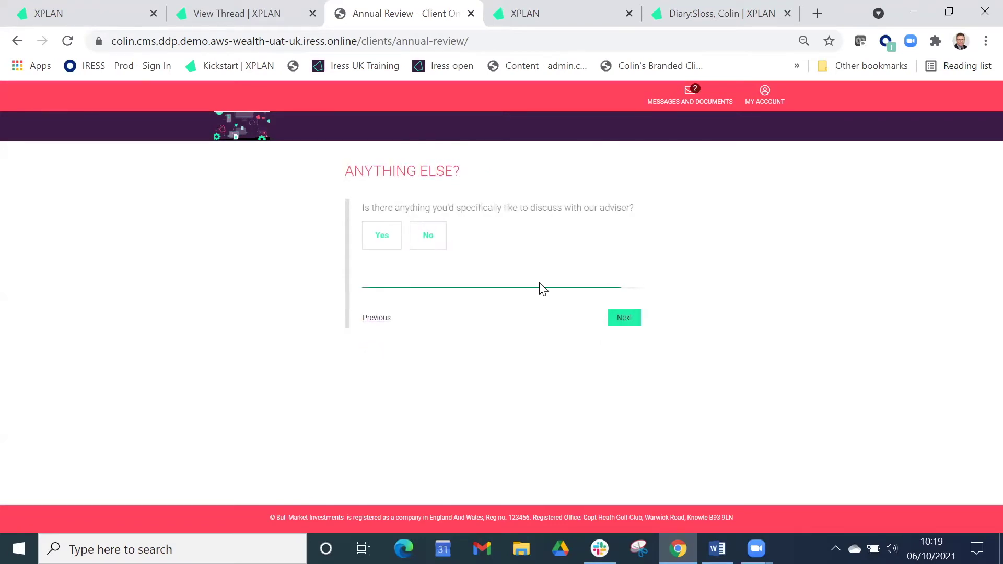
Add 'Crypto currencies?' as something else to discuss and submit the questionnaire.
left_click(382, 236)
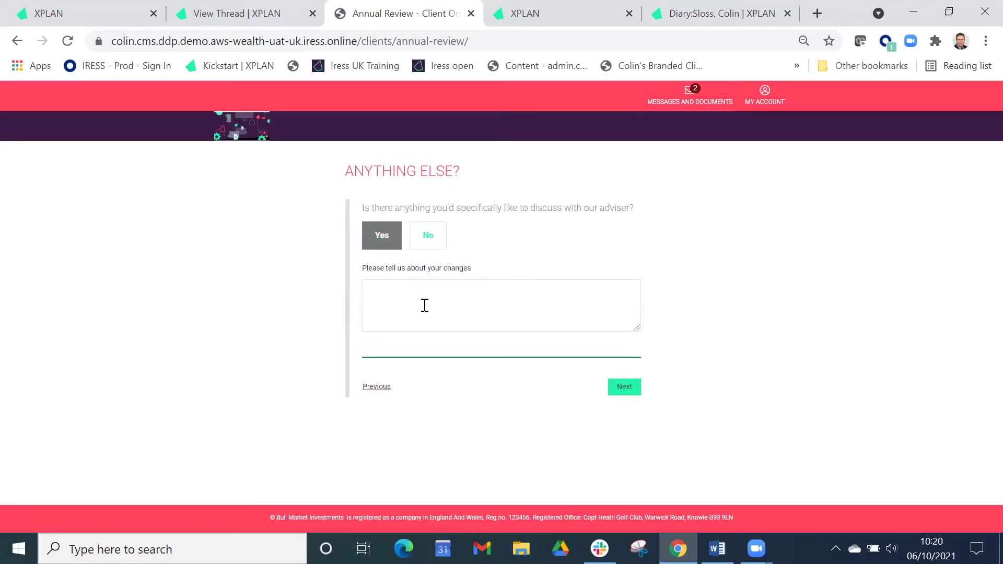
type("Crypto currenices")
key("BackSpace")
key("BackSpace")
key("BackSpace")
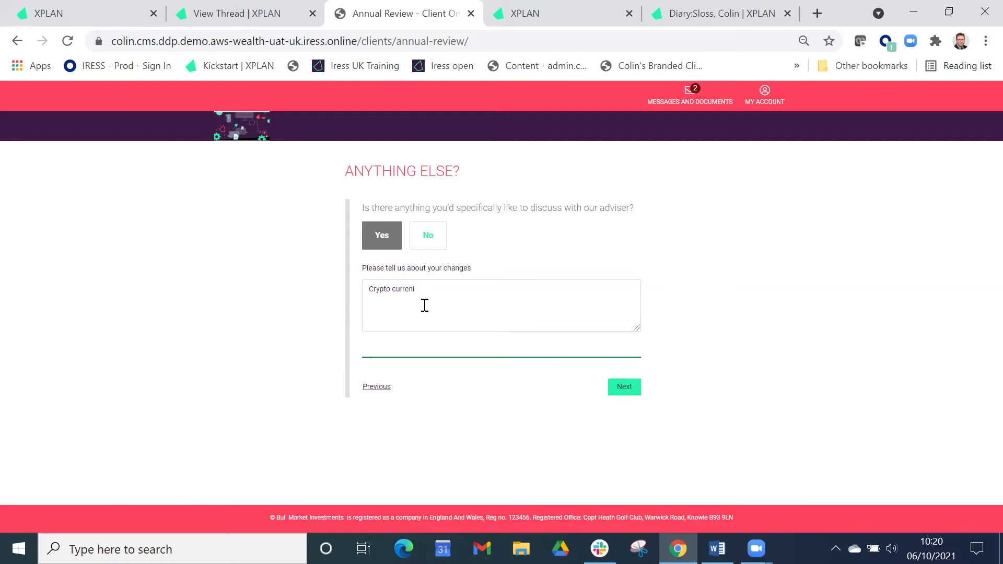
type("cies?")
left_click(623, 388)
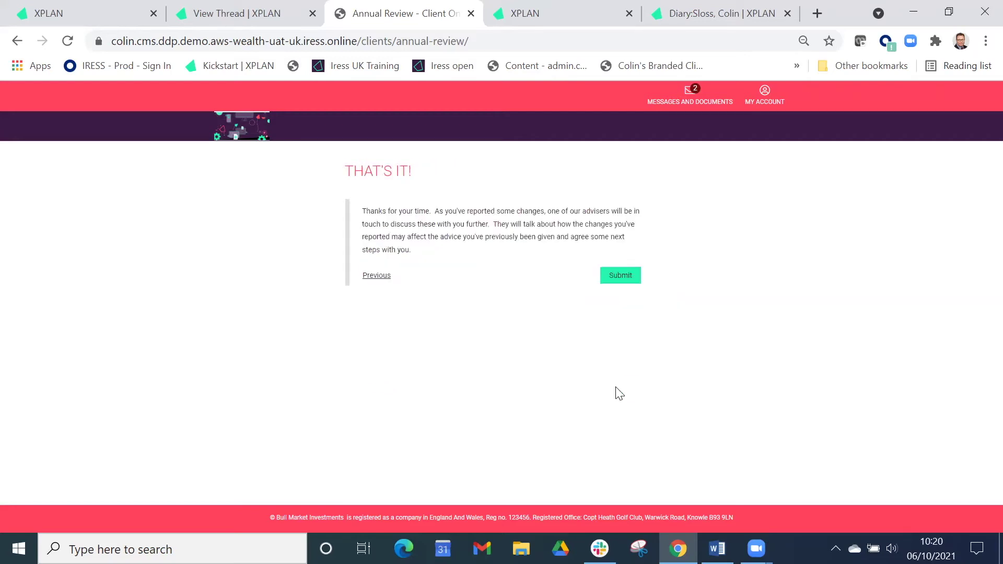
left_click(622, 277)
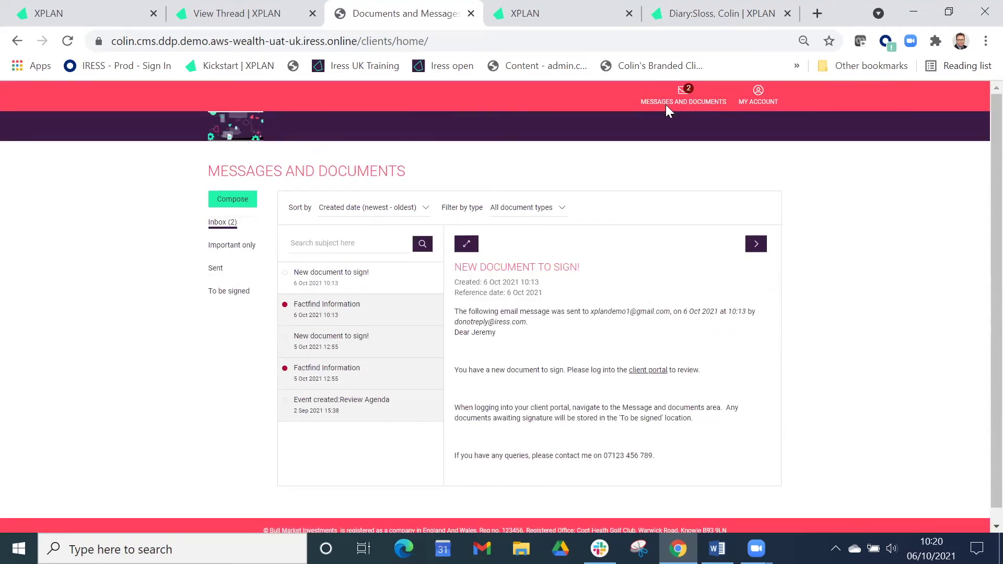
left_click(587, 17)
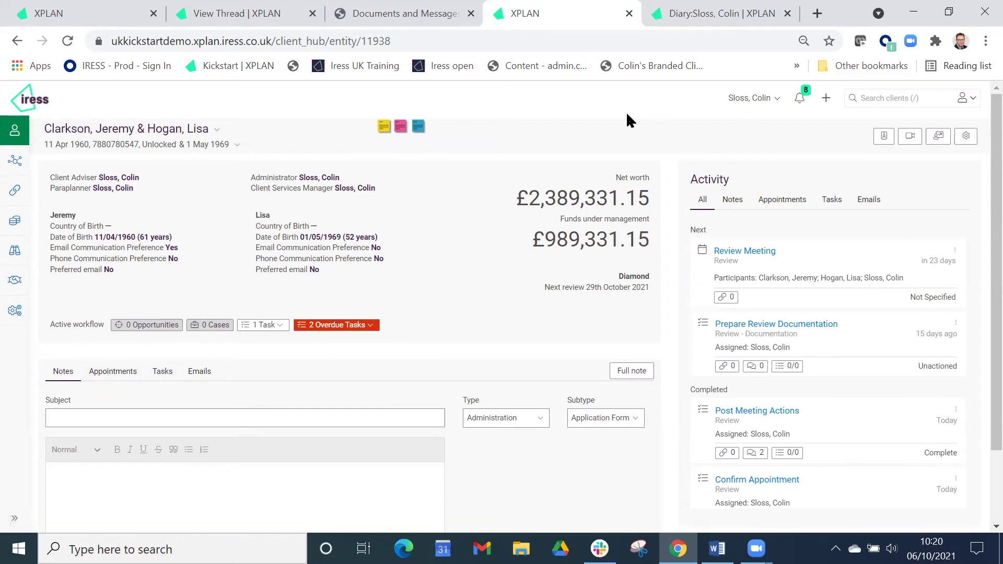
Bring up the drafted Review Meeting diary event for 29/10/2021.
left_click(689, 16)
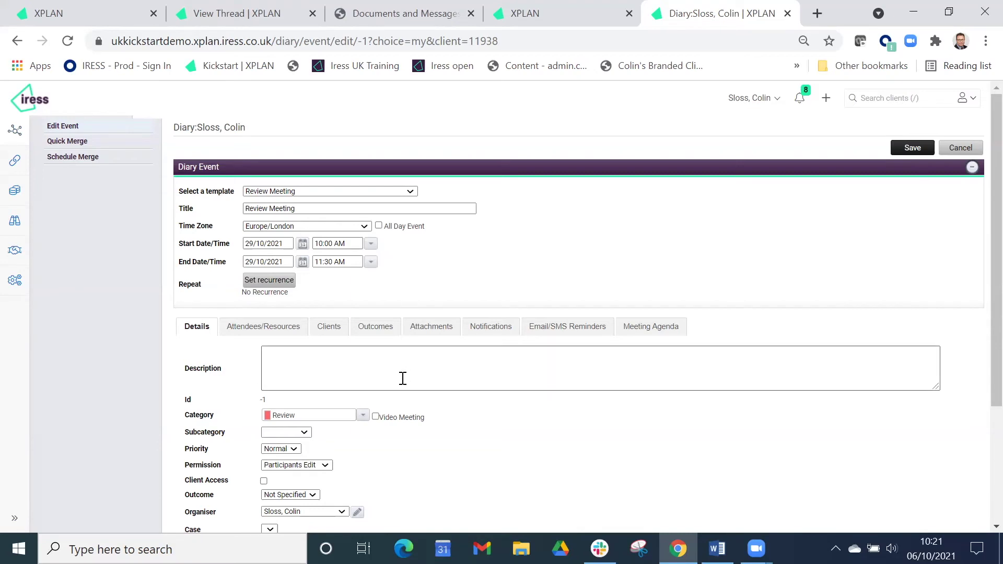
Flag the 29/10/2021 Review Meeting as a Video Meeting.
left_click(375, 416)
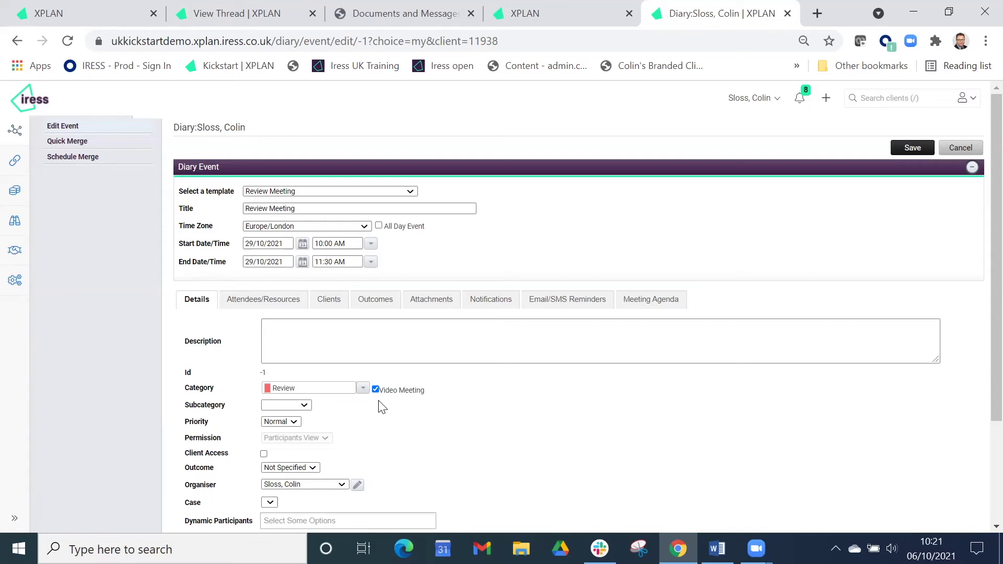
Add an email reminder 2 days before the event time and save the meeting.
left_click(575, 306)
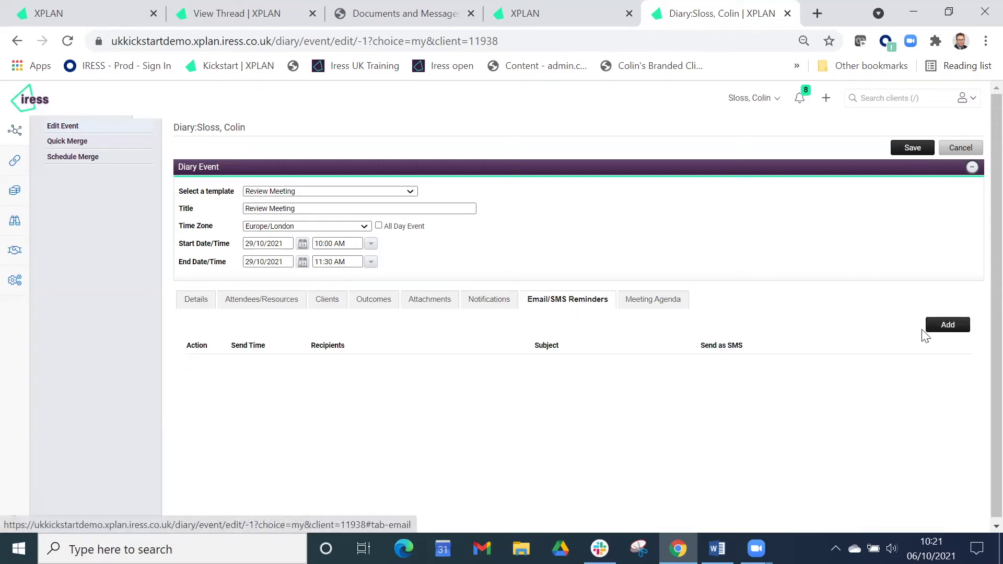
left_click(941, 328)
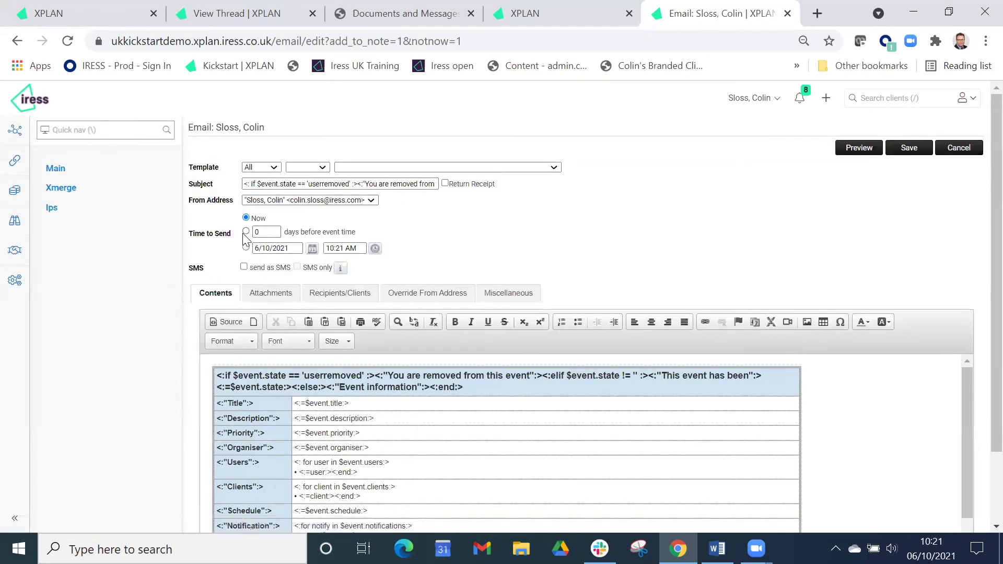
left_click(260, 233)
type("2")
left_click(903, 151)
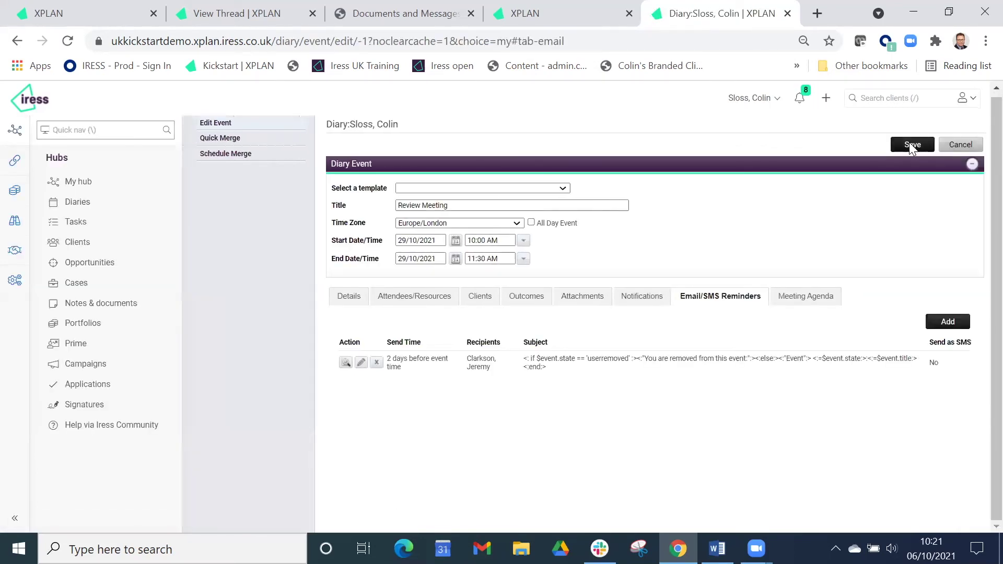
left_click(909, 142)
Confirm the client and schedule-conflict prompts, then list the portal documents awaiting signature.
left_click(473, 309)
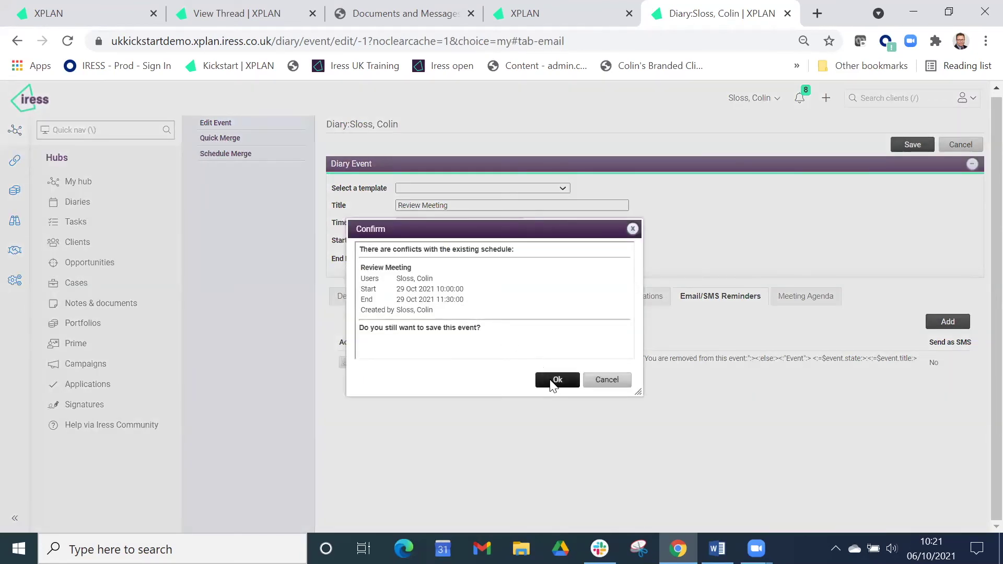
left_click(556, 380)
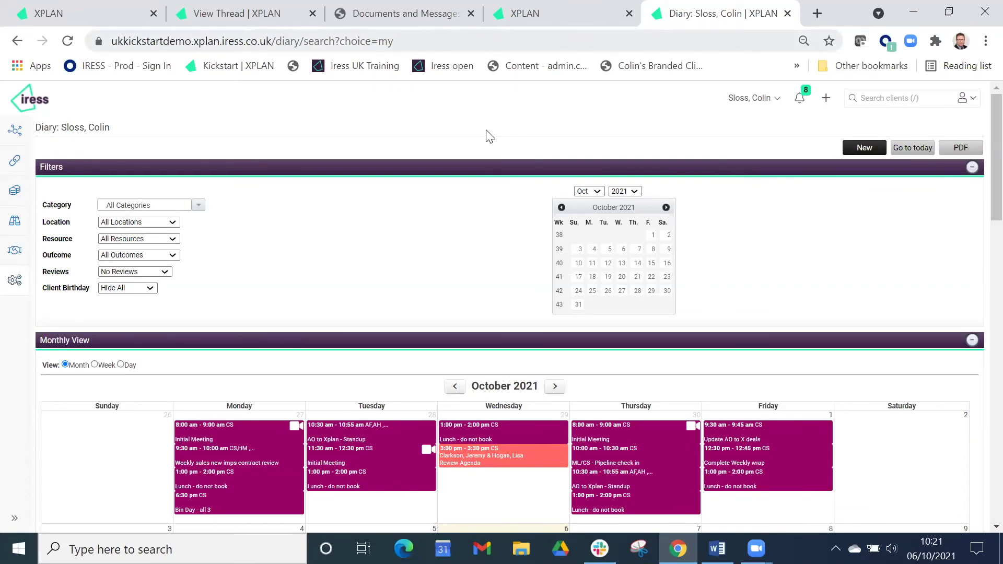
left_click(427, 17)
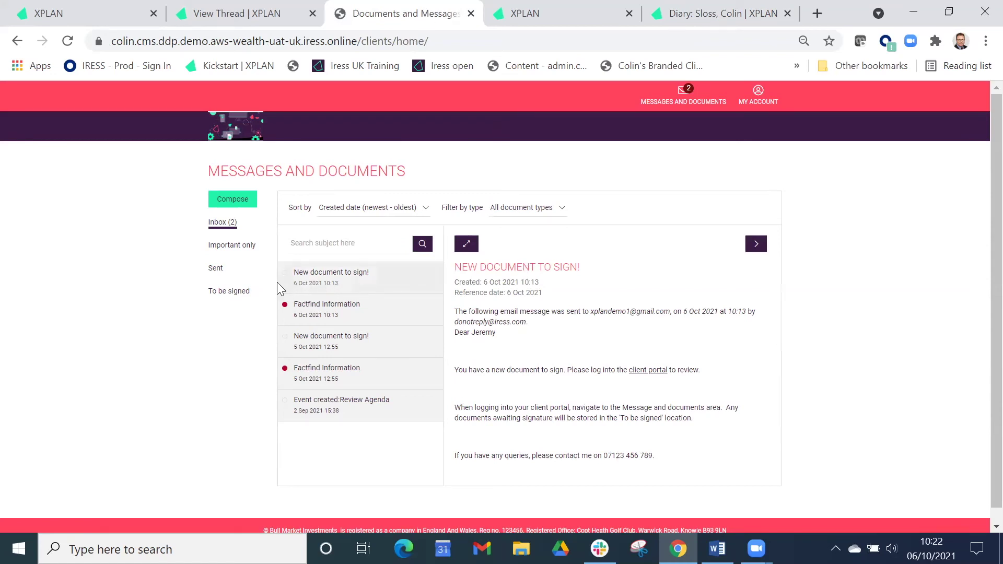
left_click(240, 300)
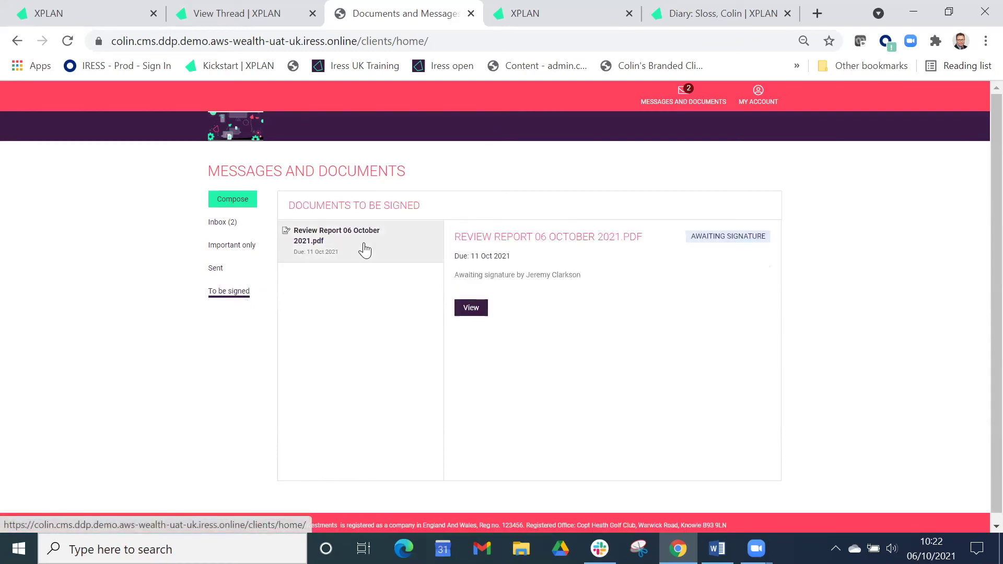
Read through Review Report 06 October 2021.pdf and request a signing security code.
left_click(473, 310)
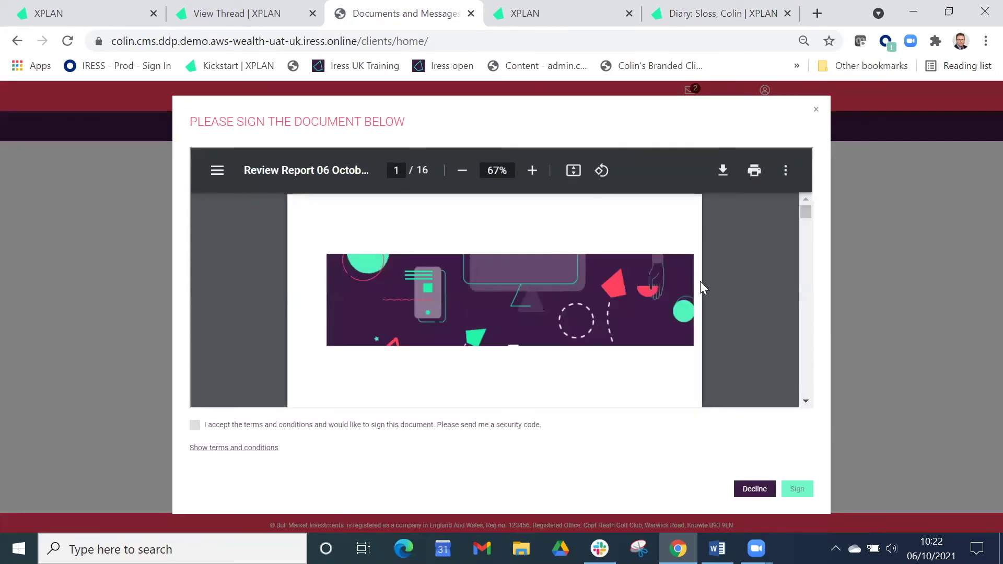
scroll(704, 282, "down", 2)
scroll(706, 279, "down", 3)
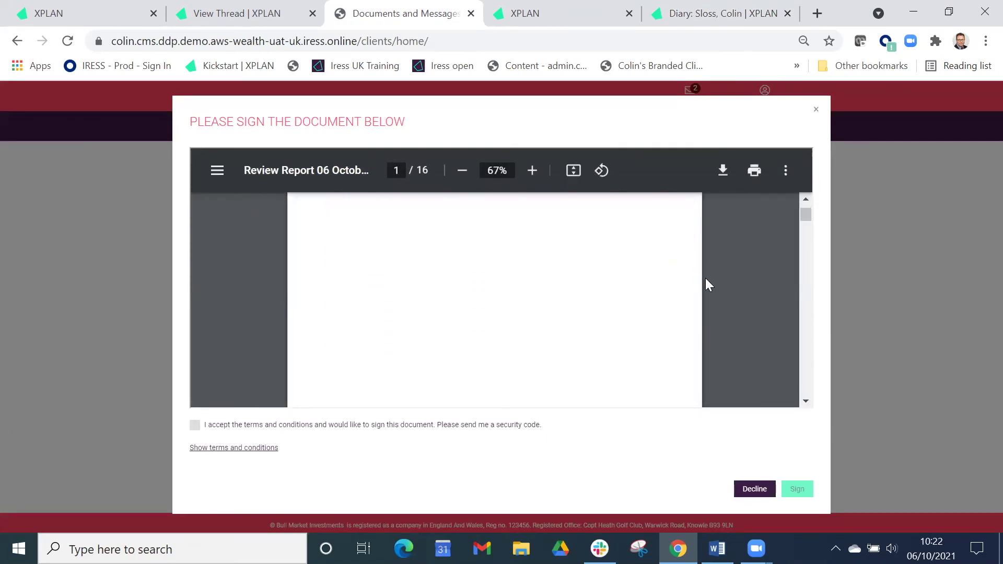
scroll(706, 278, "down", 6)
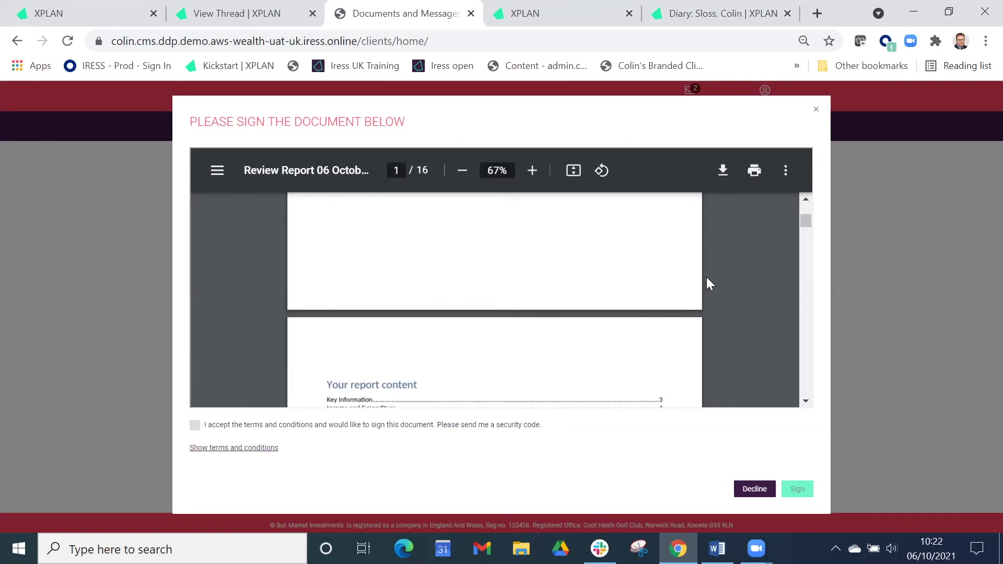
scroll(708, 279, "down", 5)
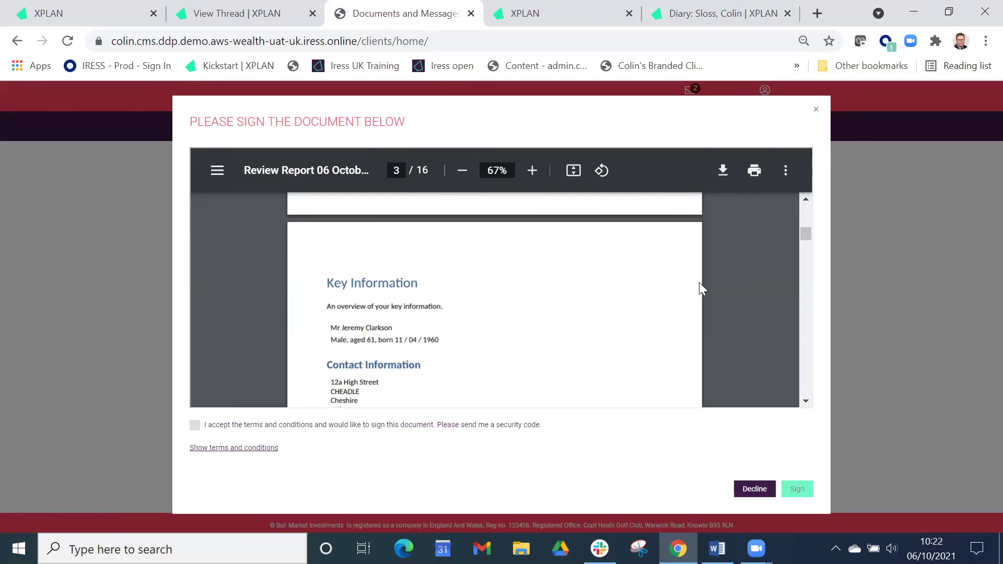
left_click(195, 425)
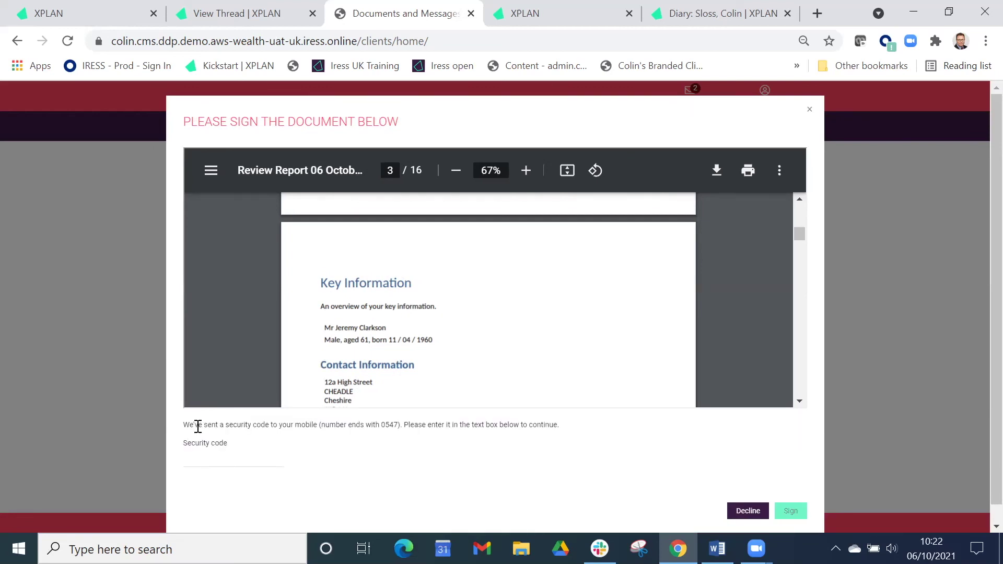
Enter the security code received by SMS and sign the review report.
left_click(204, 453)
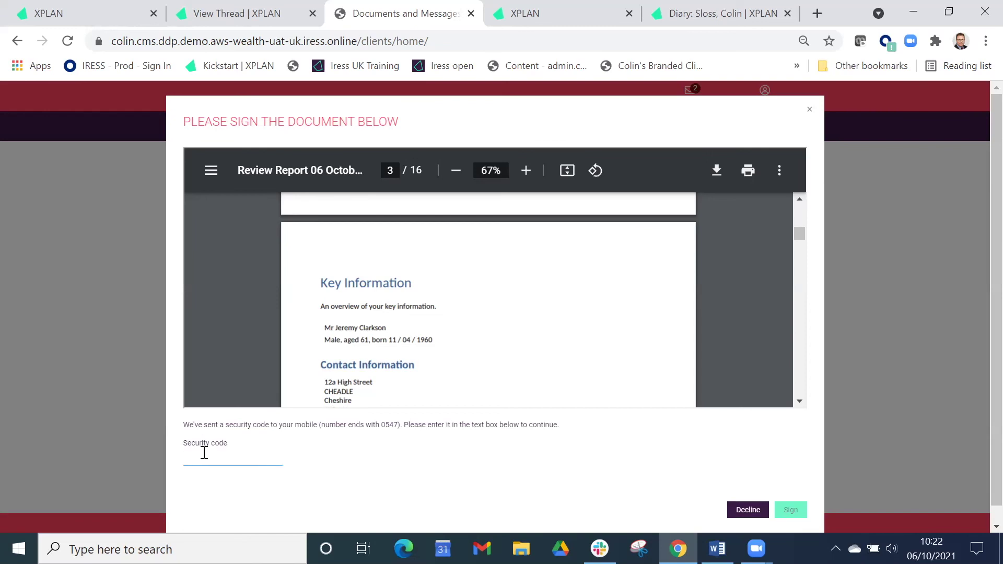
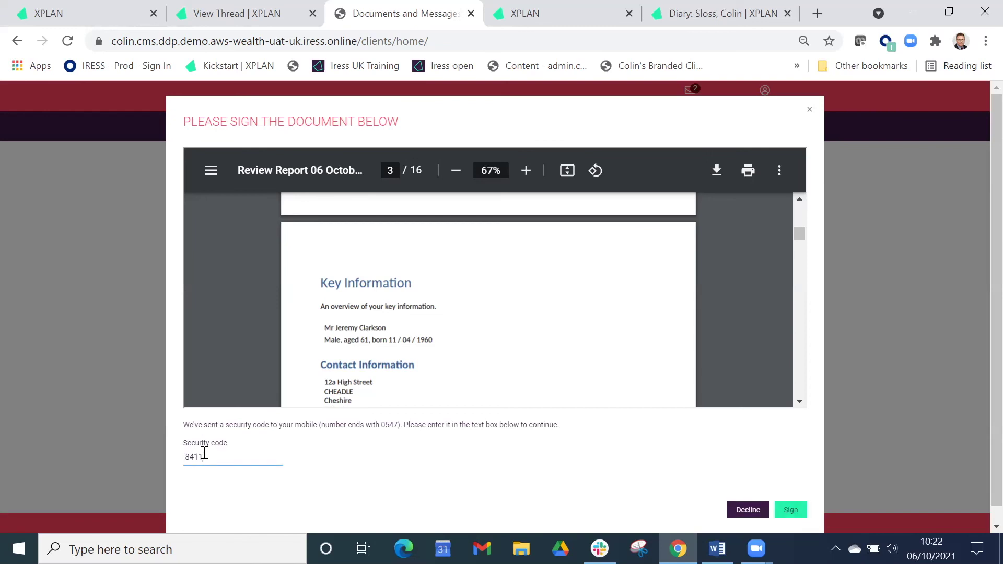
left_click(798, 509)
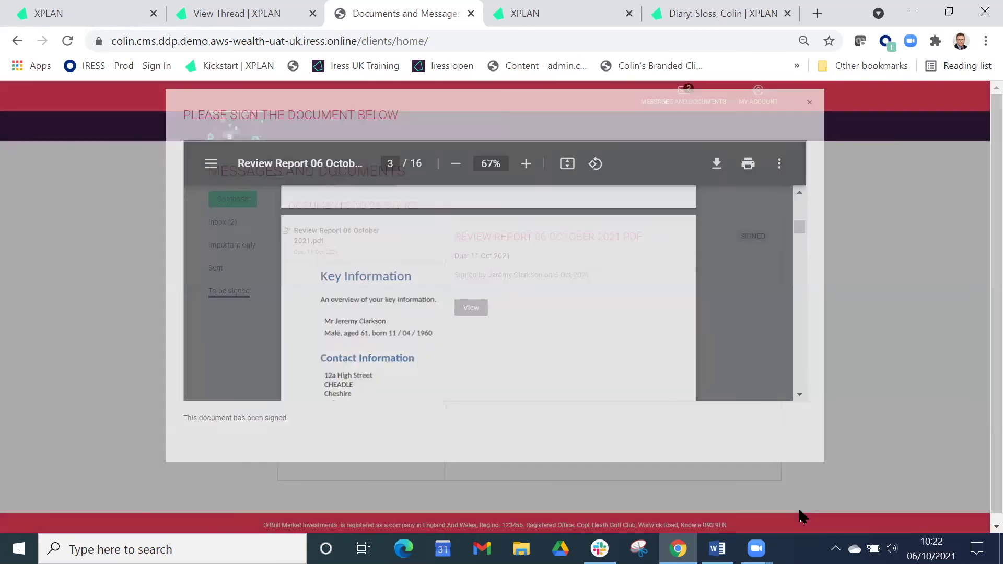